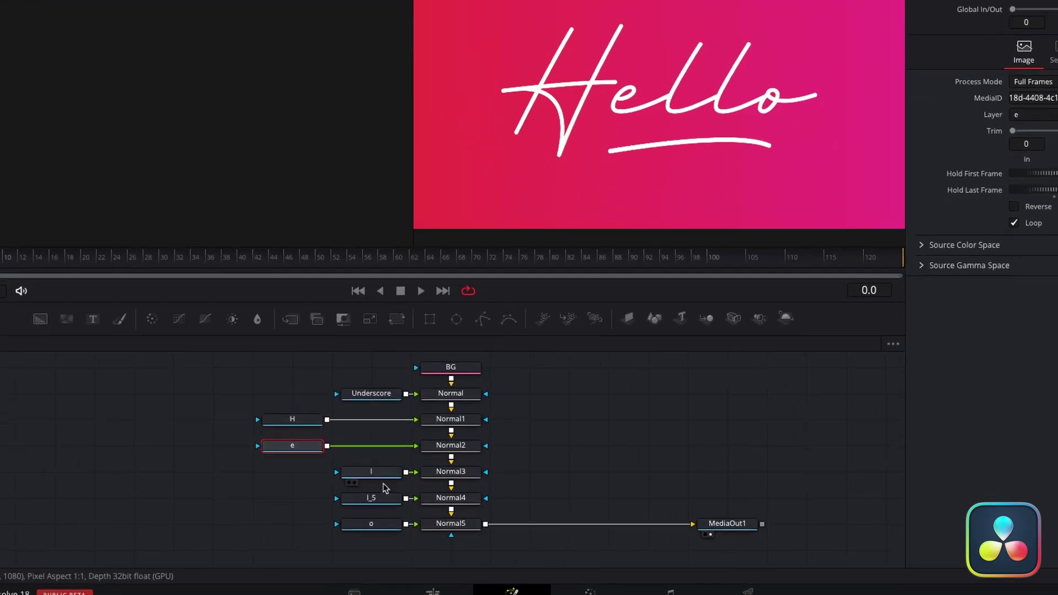
Select the l_5 node and move the o node left to sit beneath it
left_click(362, 488)
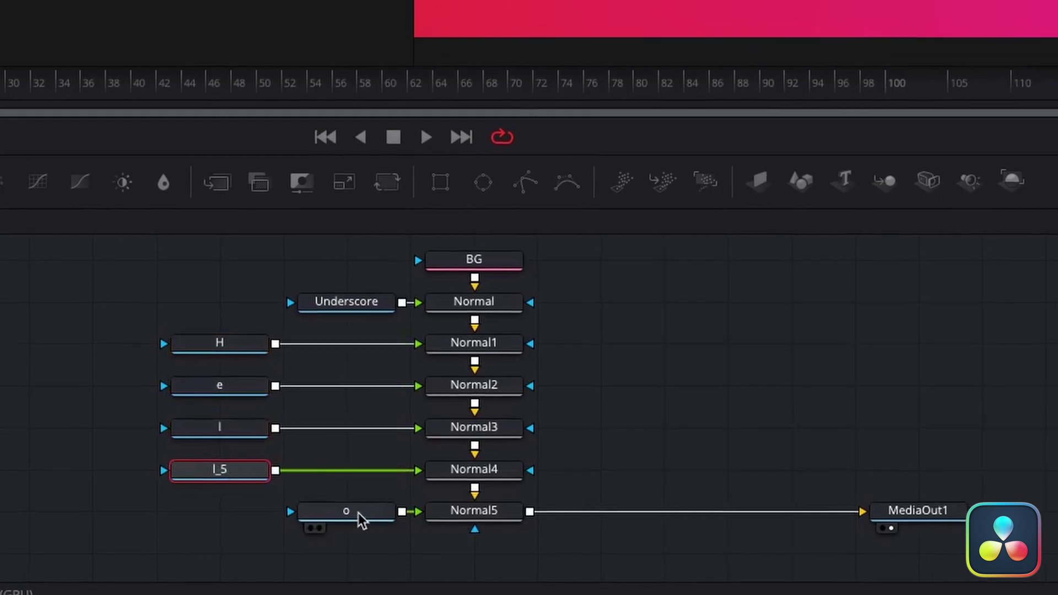
left_click_drag(363, 520, 236, 519)
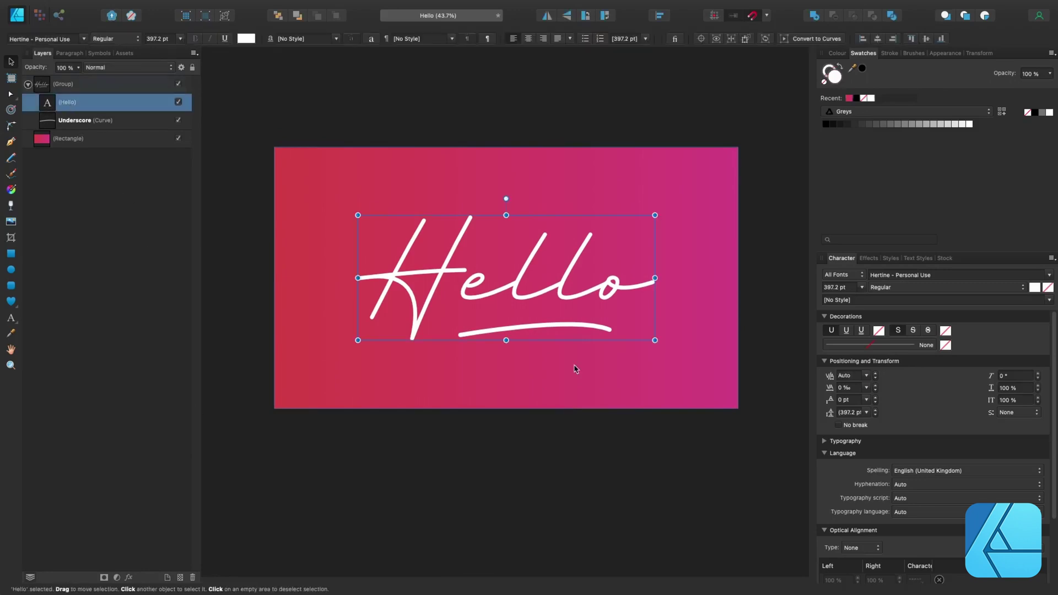
Convert the Hello text to curves, ungroup it into per-letter curves, and deselect
right_click(444, 274)
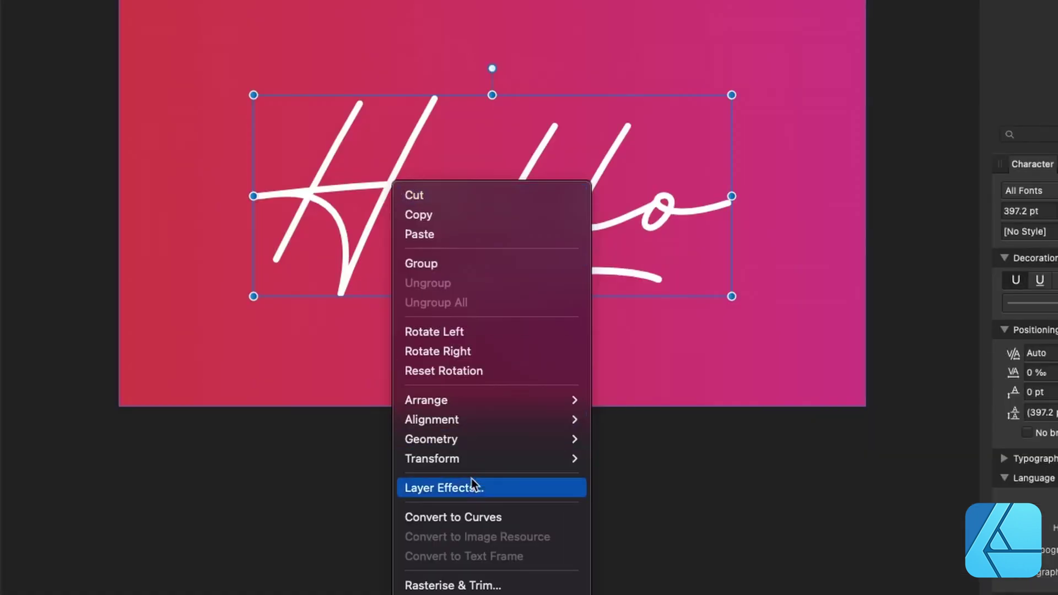
left_click(474, 520)
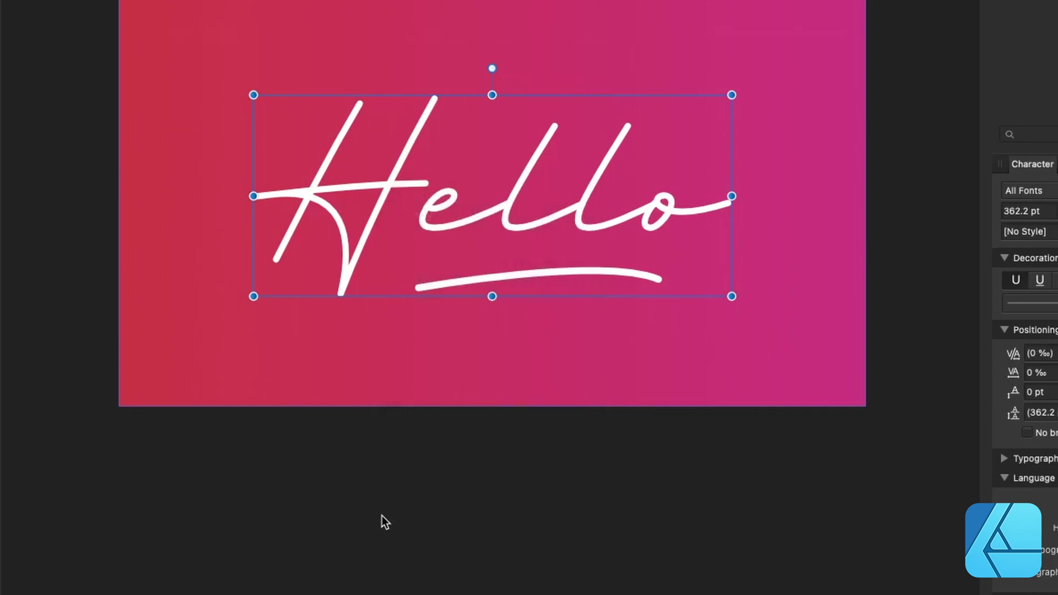
right_click(116, 143)
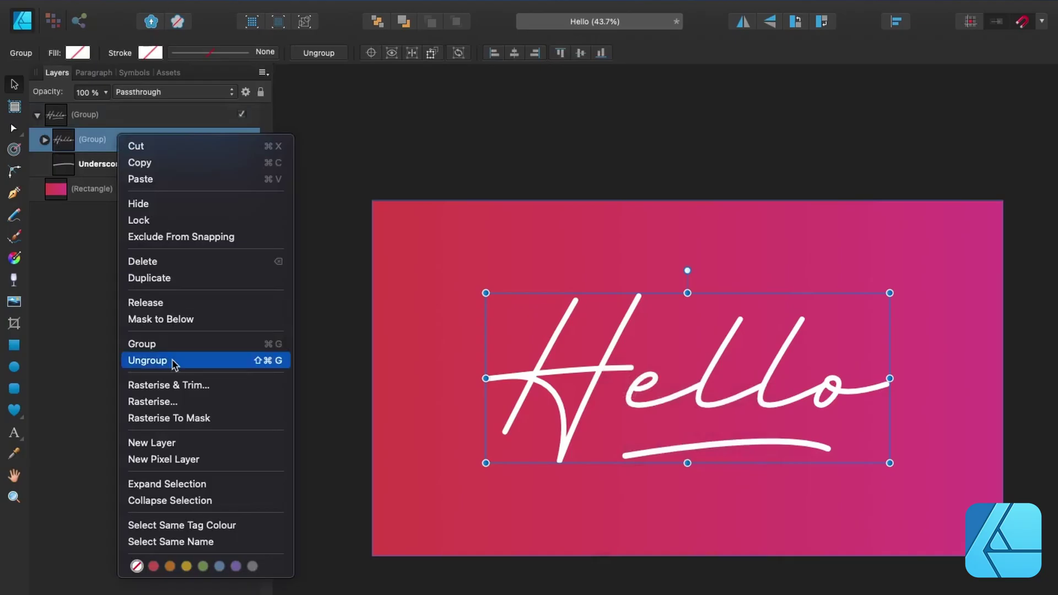
left_click(174, 365)
key("Escape")
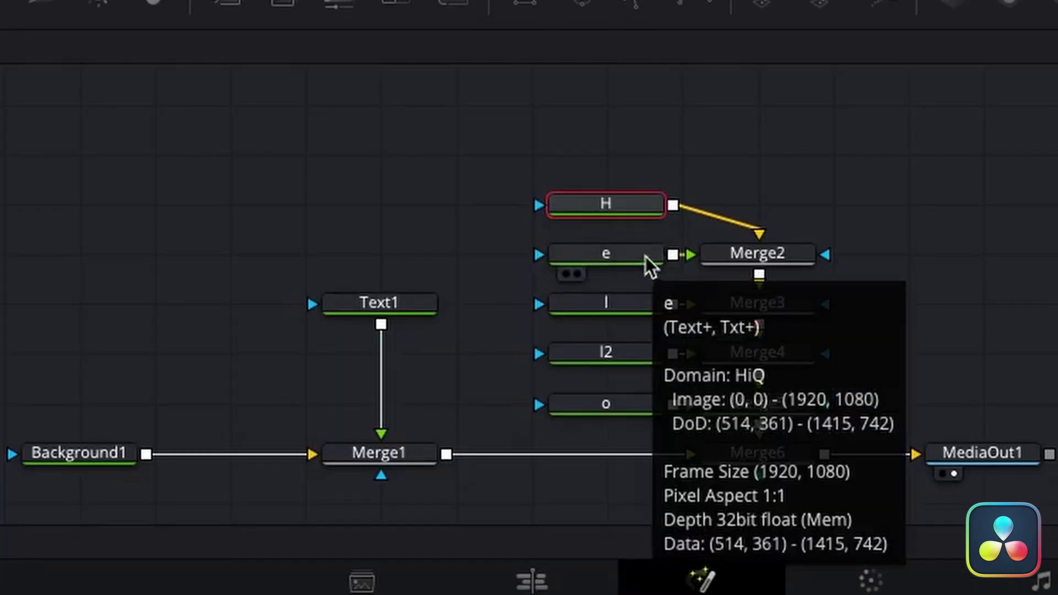
Inspect the e and l2 letter Text nodes in the Inspector
left_click(472, 462)
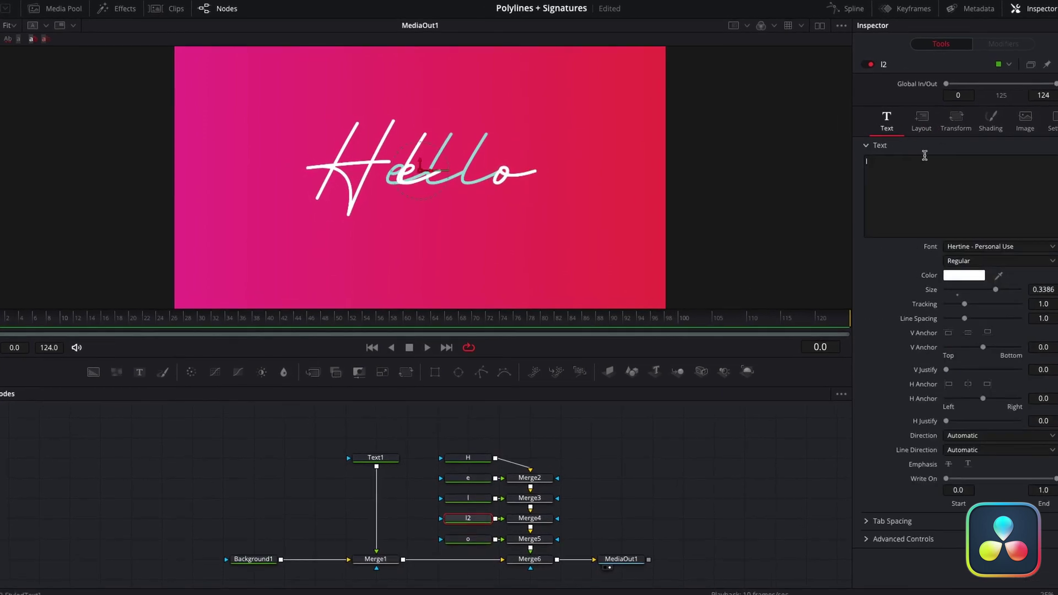
left_click(463, 511)
left_click(478, 501)
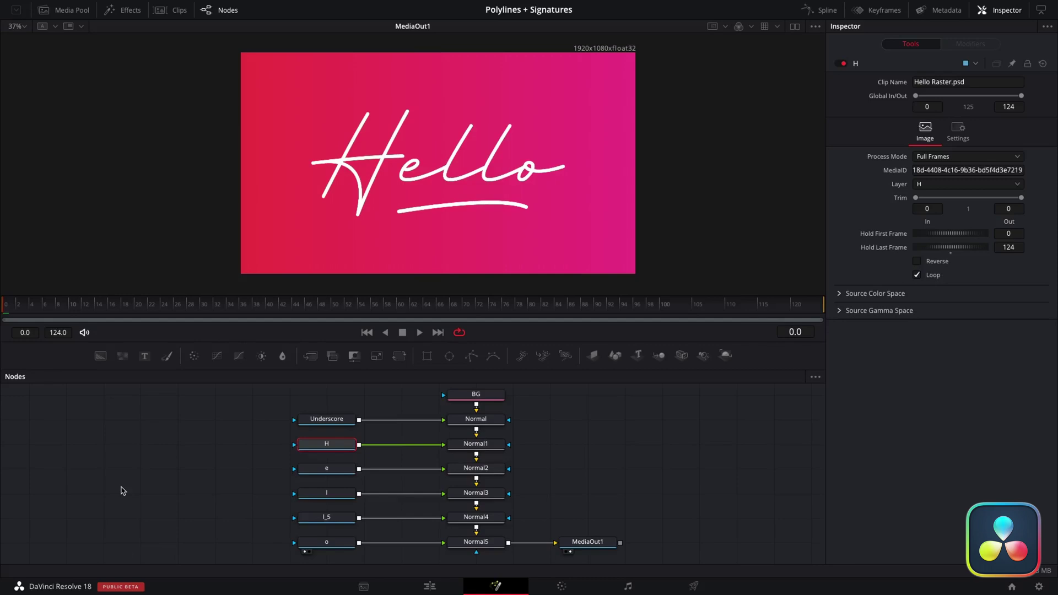
Deselect the H node and call up the Select Tool picker with Shift+Space
left_click(121, 491)
key("shift+space")
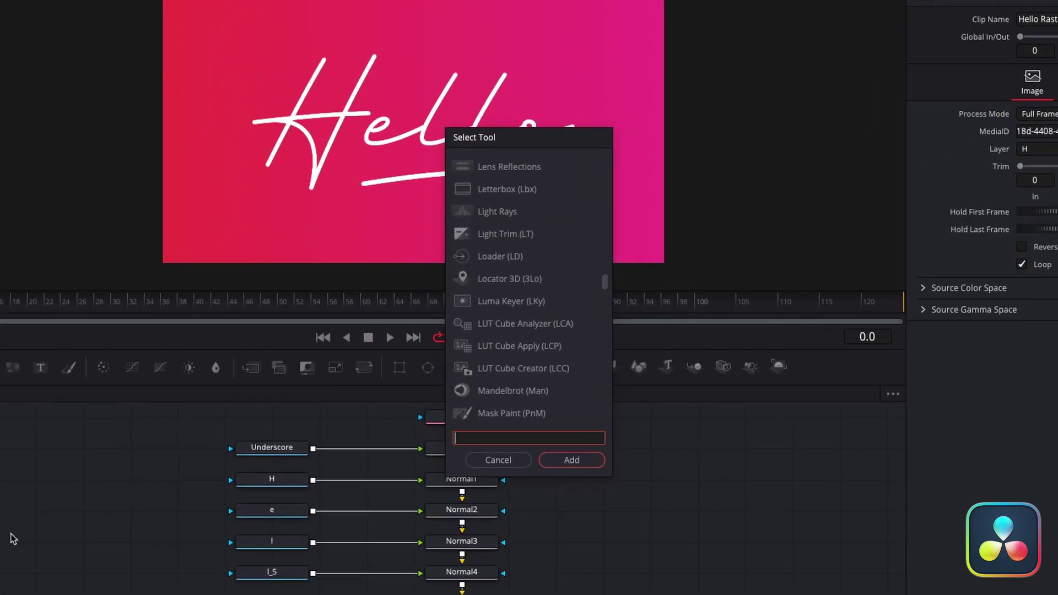
type("mask")
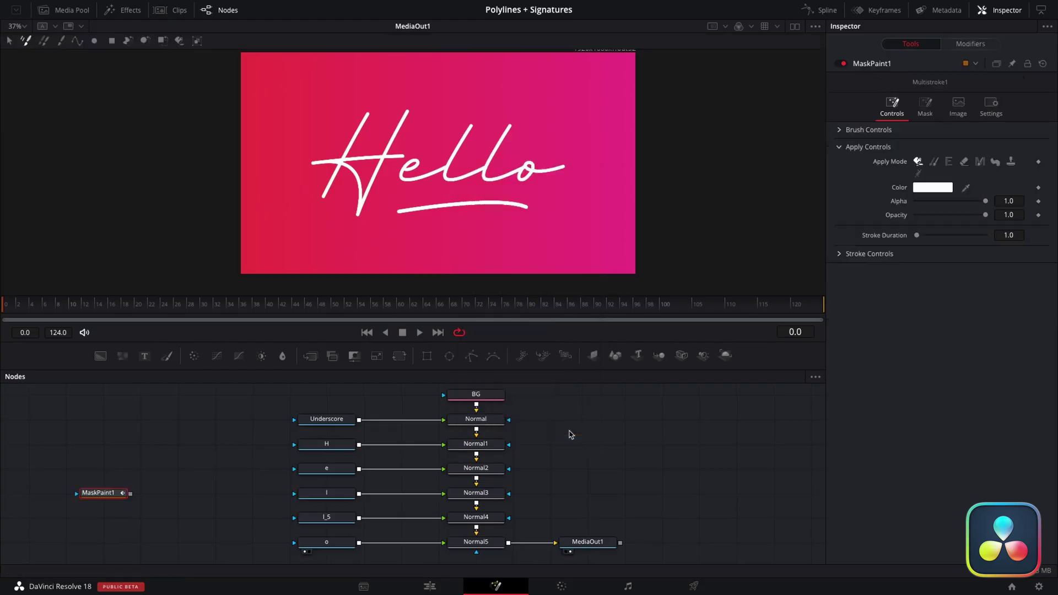
Place MaskPaint1, wire it into the H node's mask input, and invert the mask
left_click_drag(100, 493, 248, 419)
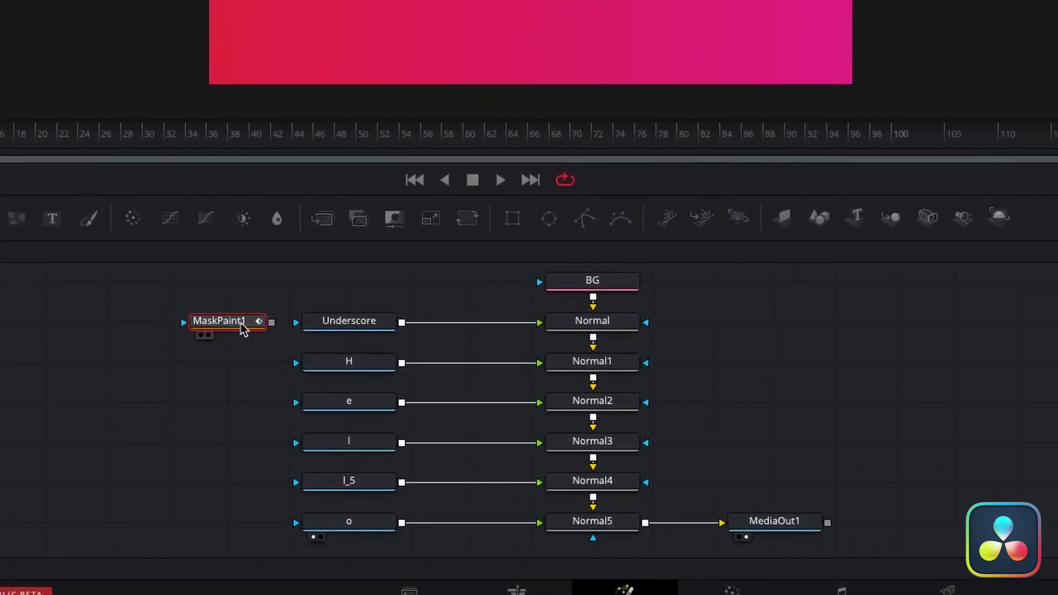
left_click_drag(327, 365, 331, 364)
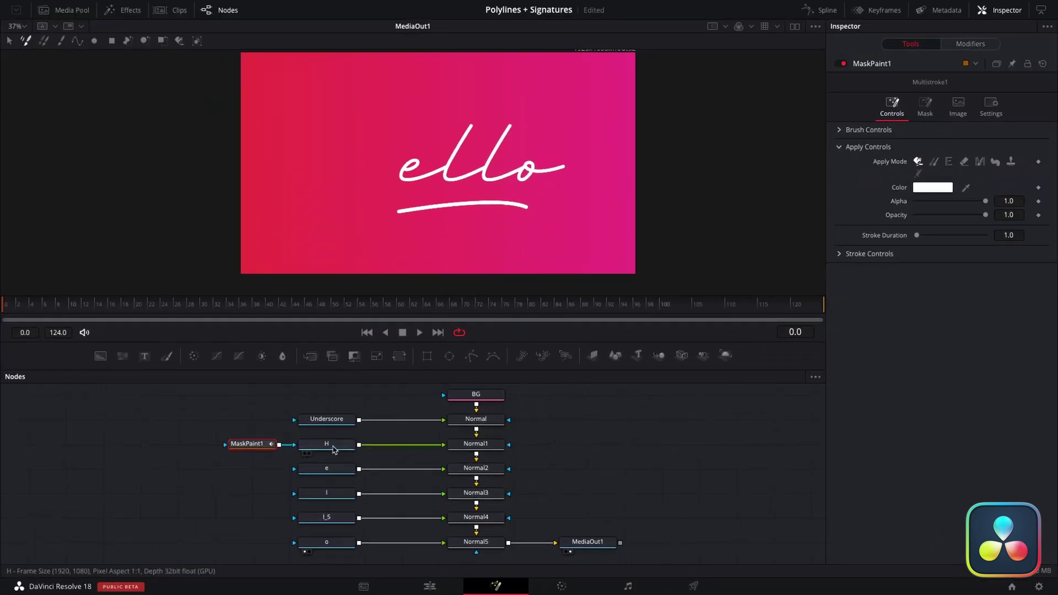
left_click(322, 444)
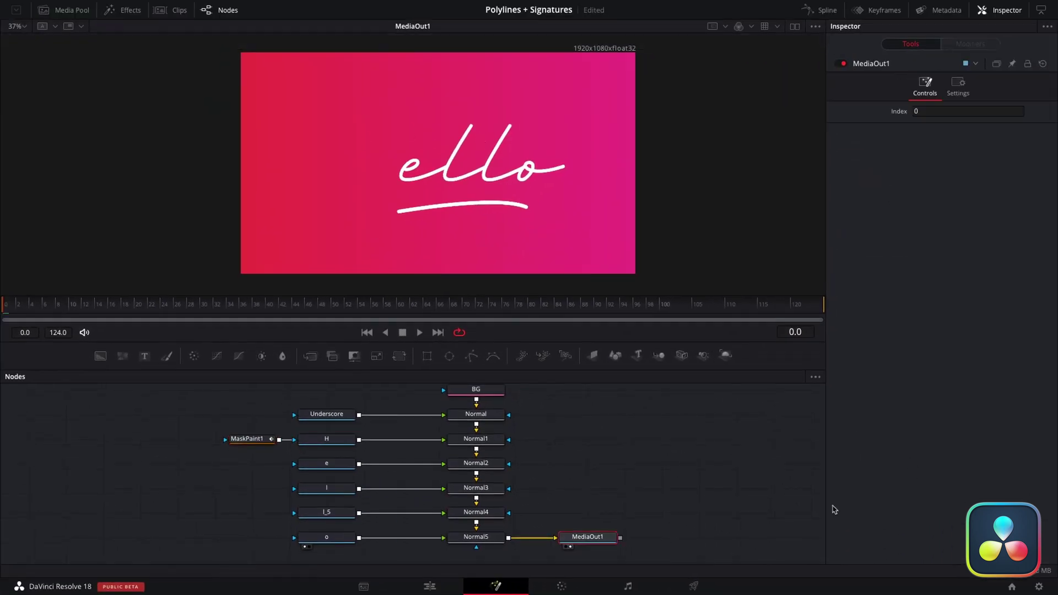
left_click(245, 443)
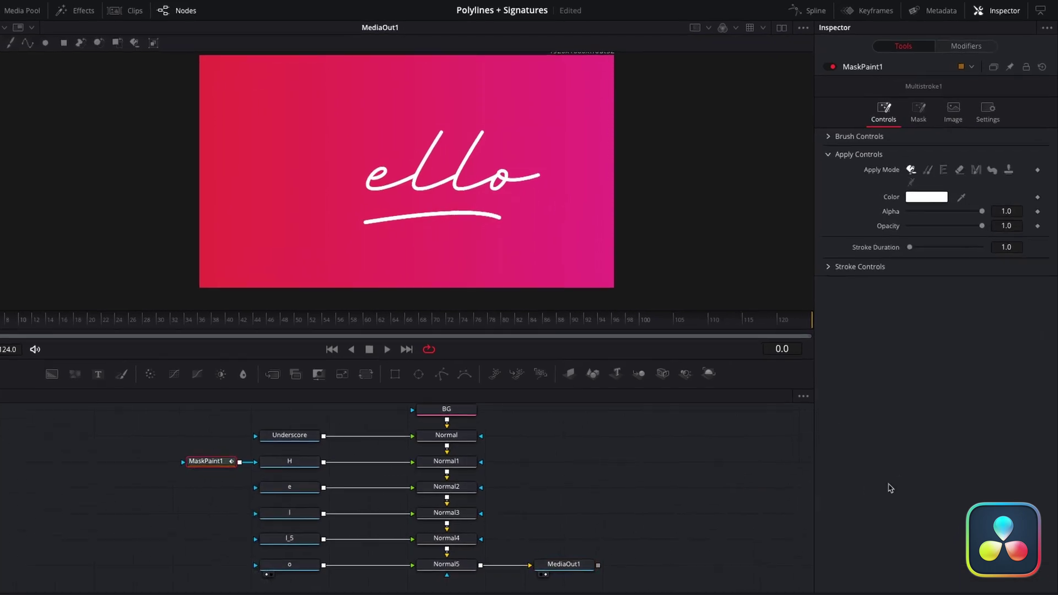
left_click(878, 147)
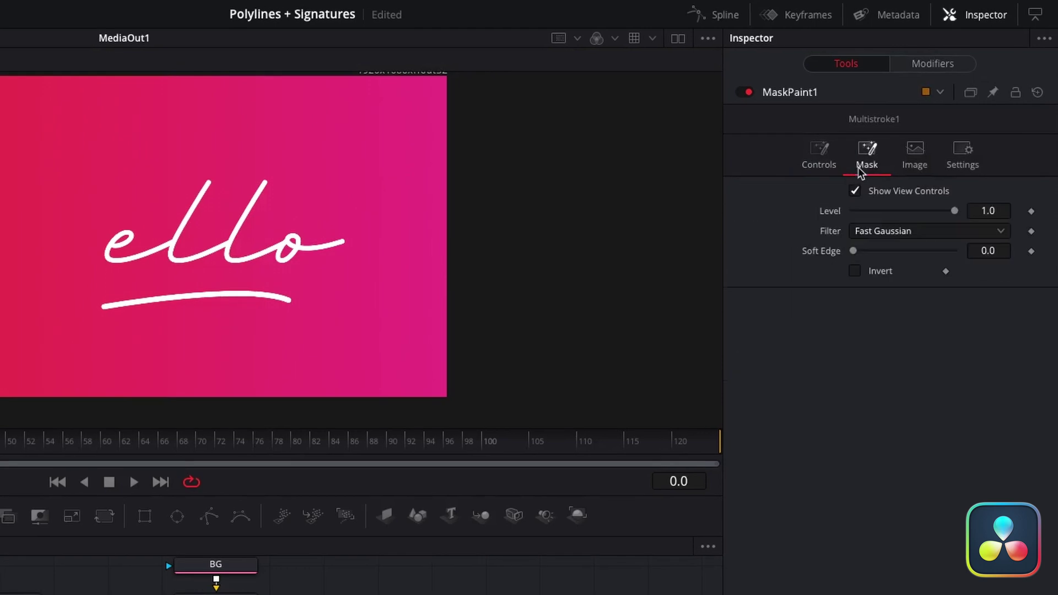
left_click(857, 270)
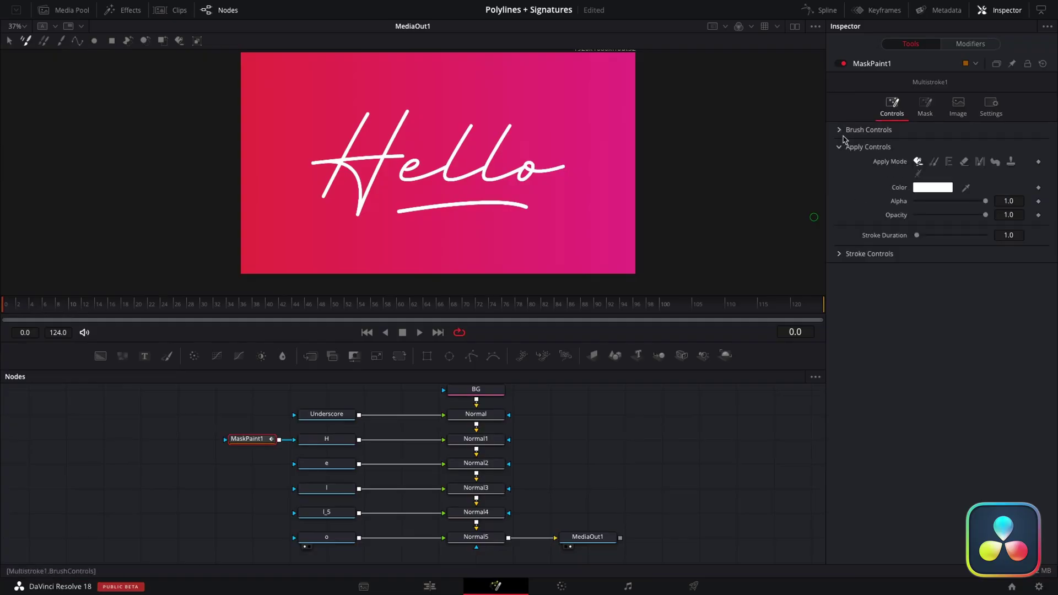
Show Brush Controls and place polyline points along the H's first downstroke
left_click(840, 130)
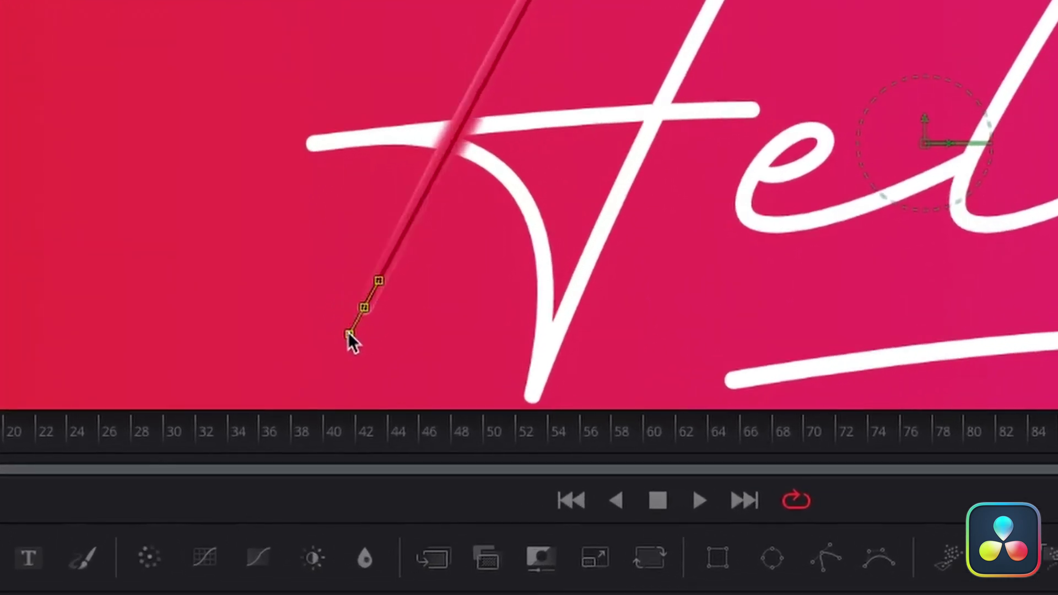
left_click(348, 335)
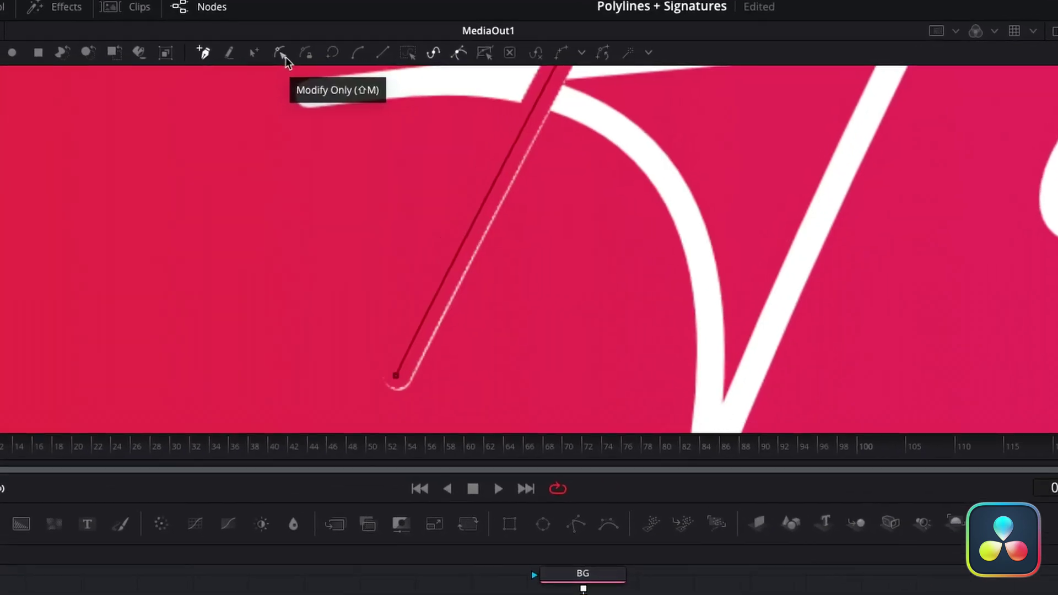
left_click(265, 52)
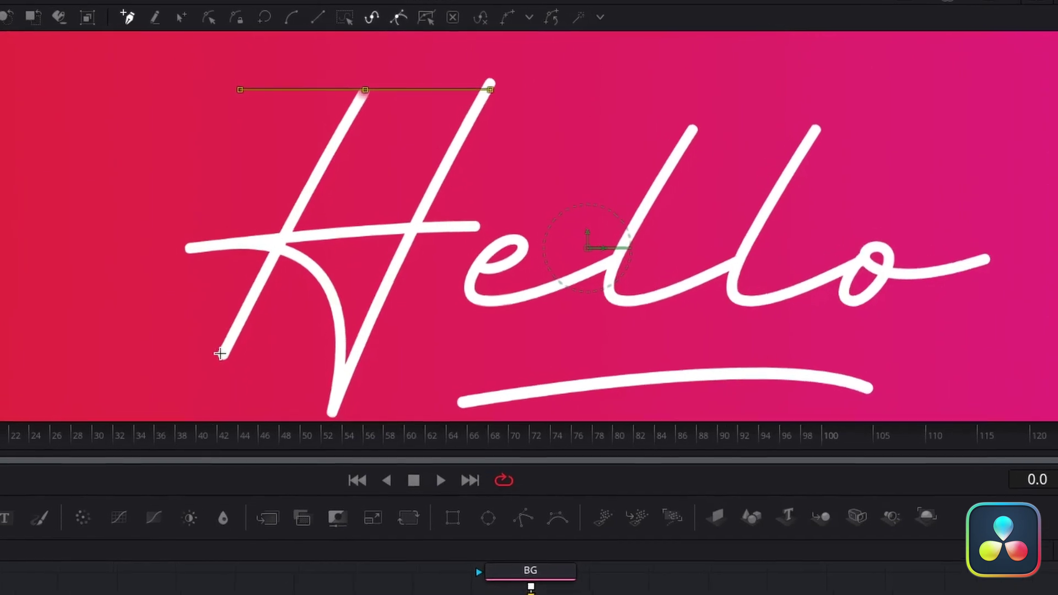
left_click(197, 397)
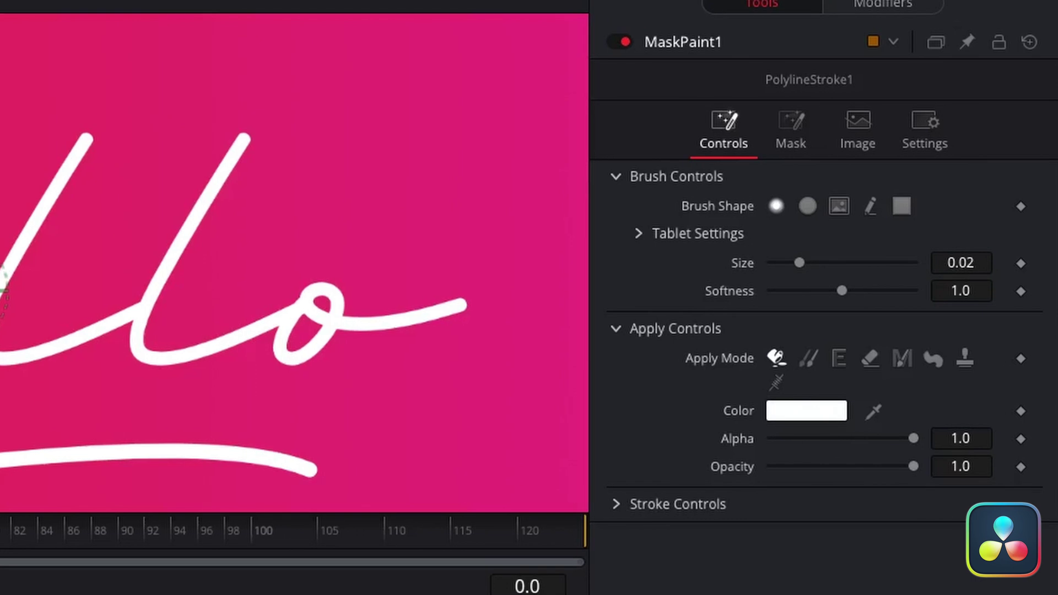
Lower the Mask Paint Softness to 0.001 for hard-edged strokes
left_click_drag(842, 294, 746, 298)
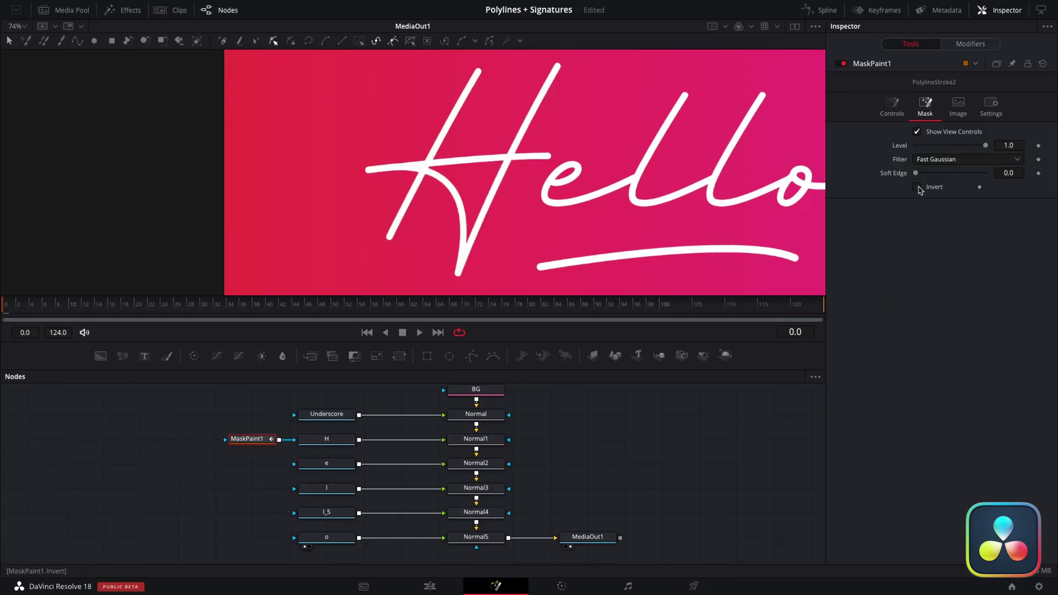
Keyframe the H stroke's Write On End from 0 to 1 in Stroke Controls
left_click(892, 107)
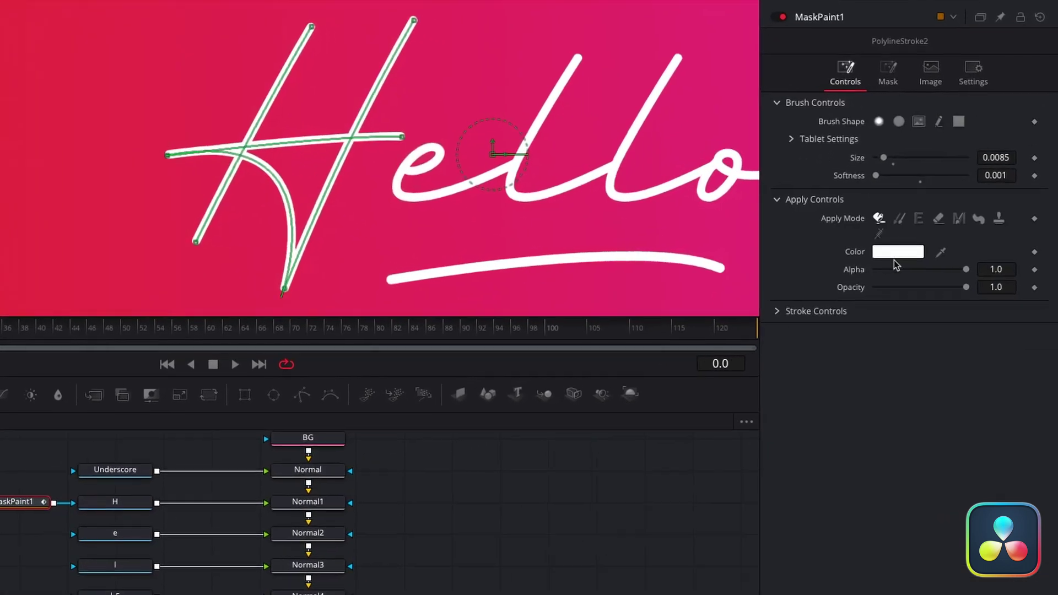
left_click(718, 330)
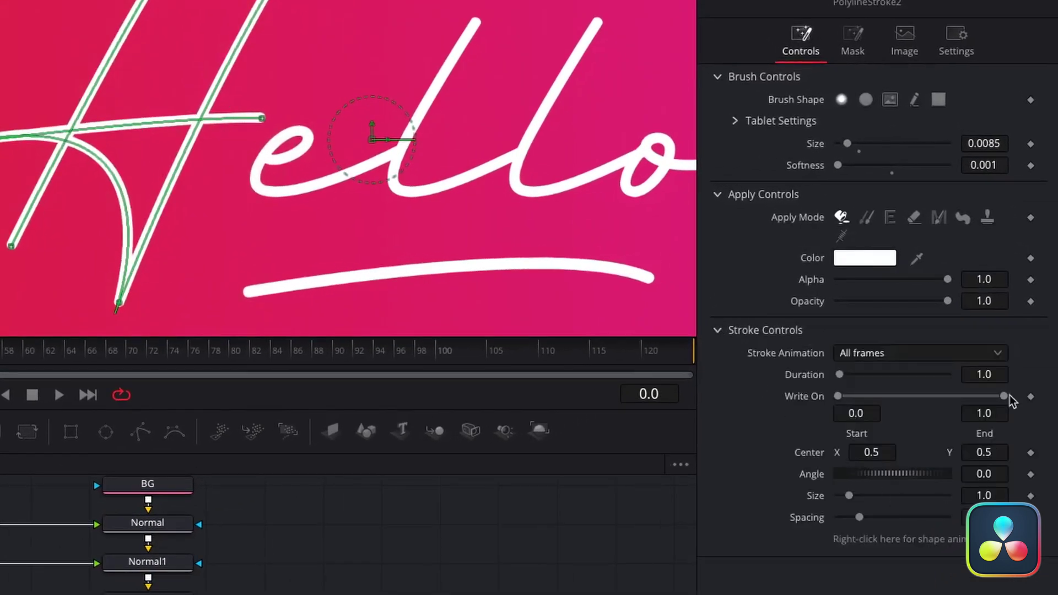
left_click_drag(1005, 396, 991, 397)
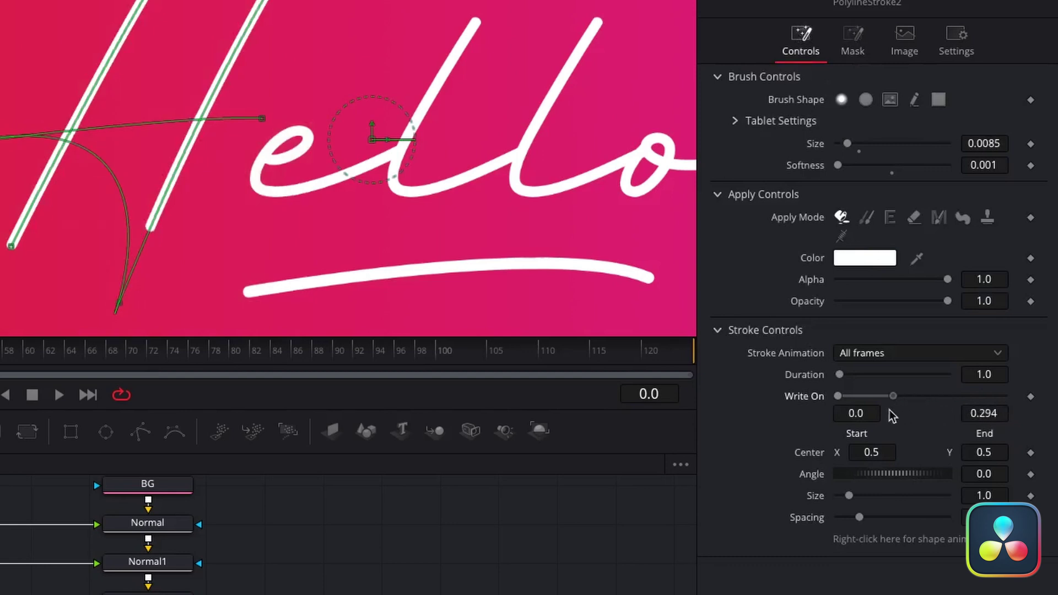
left_click_drag(847, 396, 1053, 356)
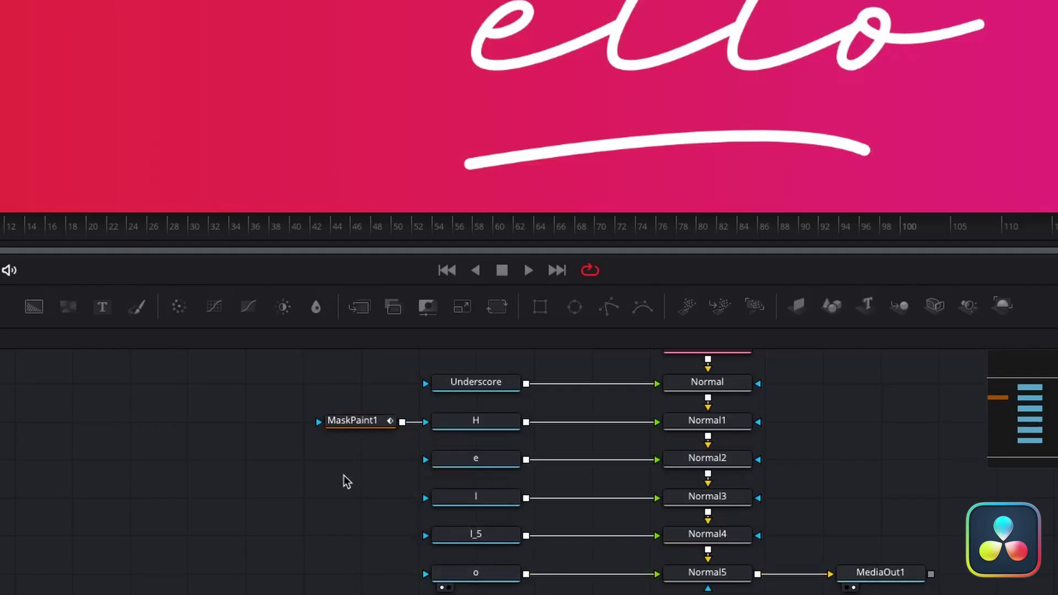
Add MaskPaint2 and curve its polyline path along the e's tail
key("shift+space")
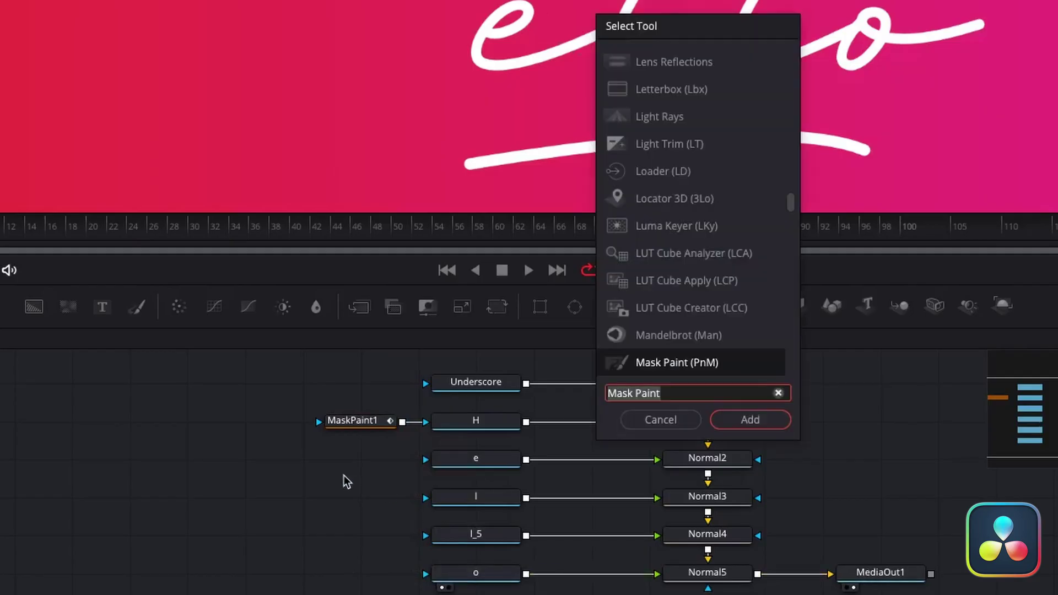
key("Return")
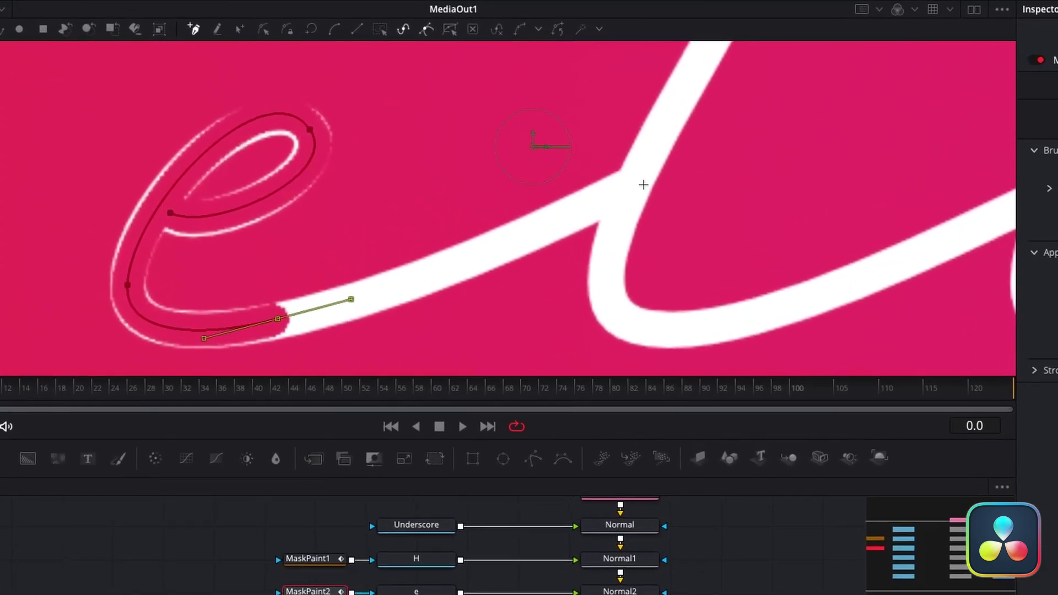
left_click_drag(535, 242, 661, 193)
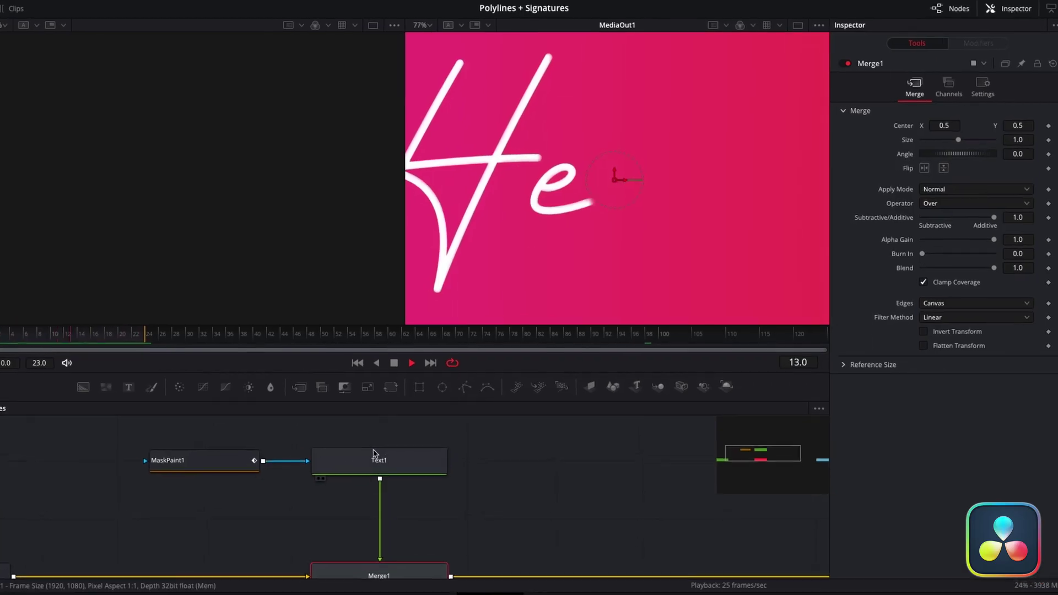
left_click(374, 454)
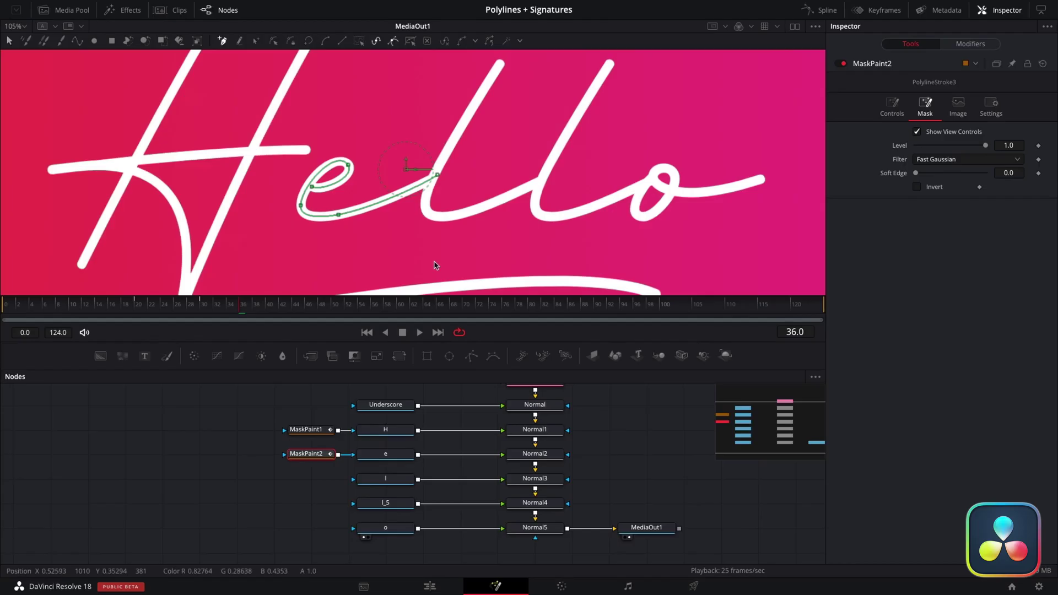
scroll(461, 145, "up", 3)
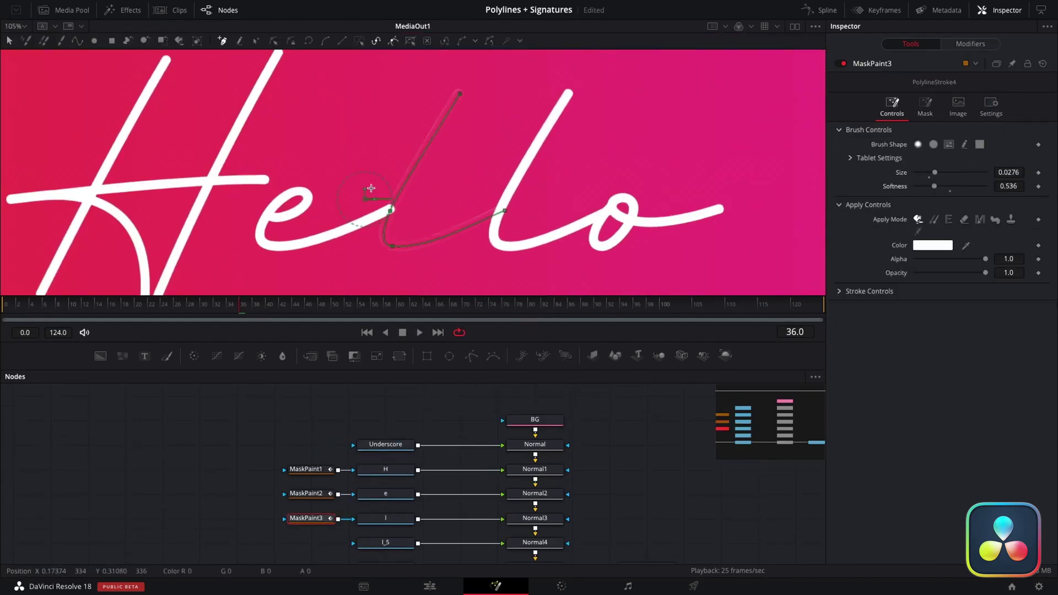
Select the mask stroke for the first l
left_click(183, 321)
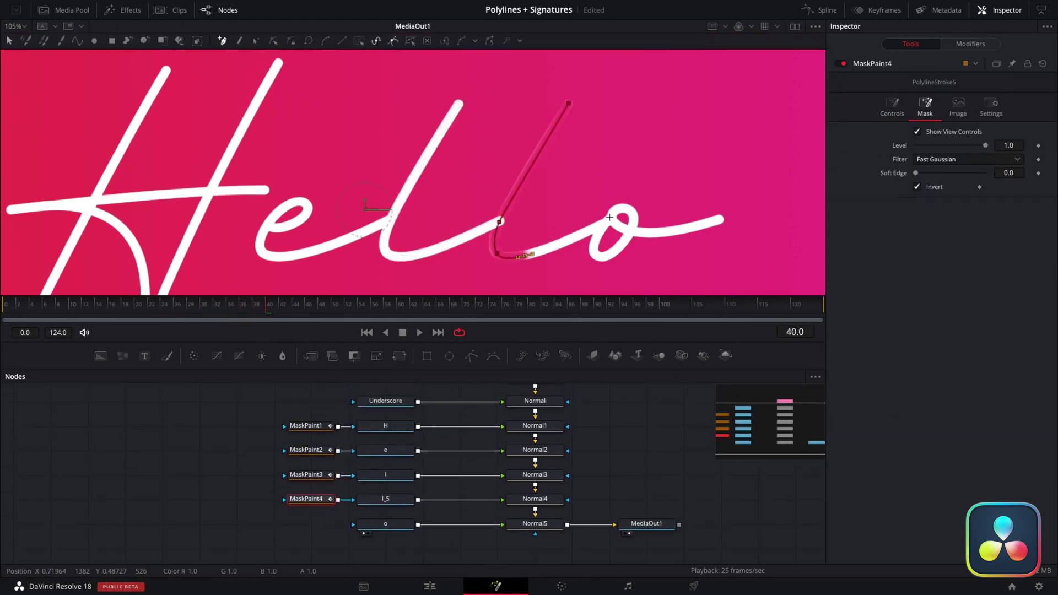
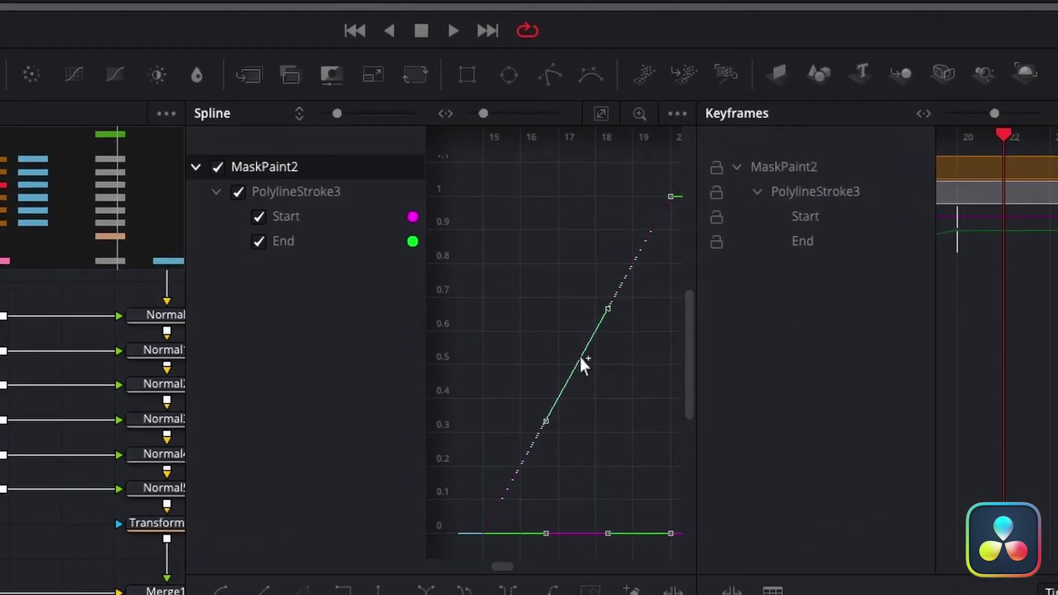
Apply a cubic ease-in to MaskPaint2's stroke End keyframes in the Spline editor
right_click(582, 364)
mouse_move(653, 26)
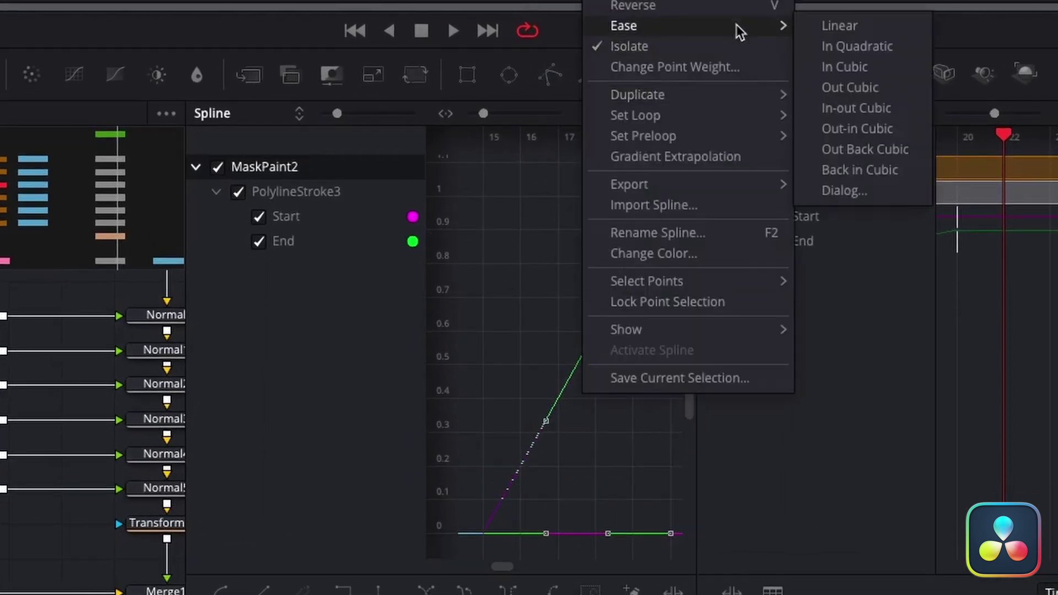
left_click(848, 26)
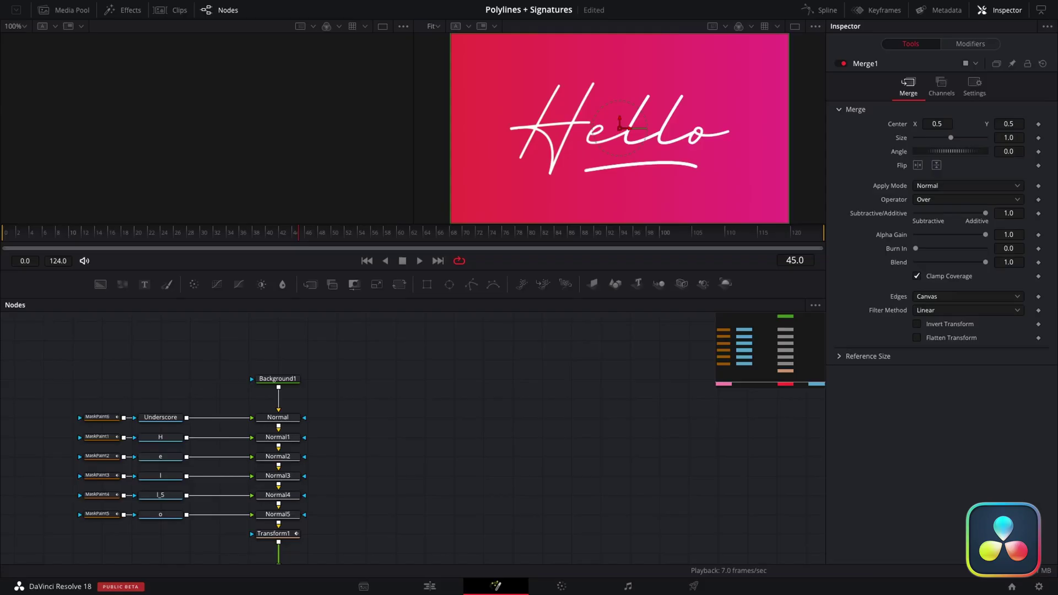
Open the Keyframes panel and set it to Show Only Selected Tools
left_click(882, 11)
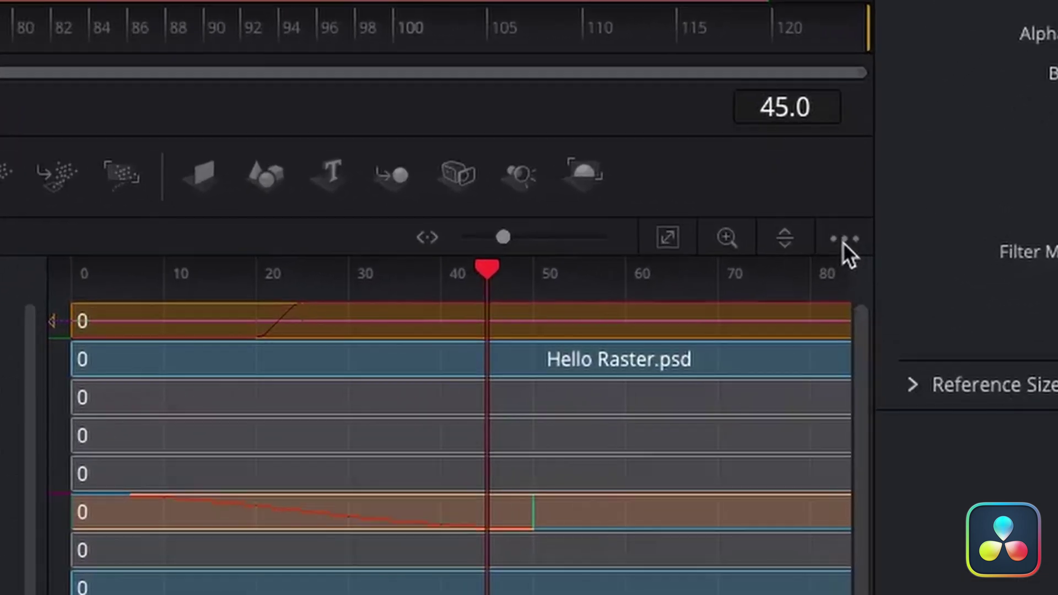
left_click(841, 239)
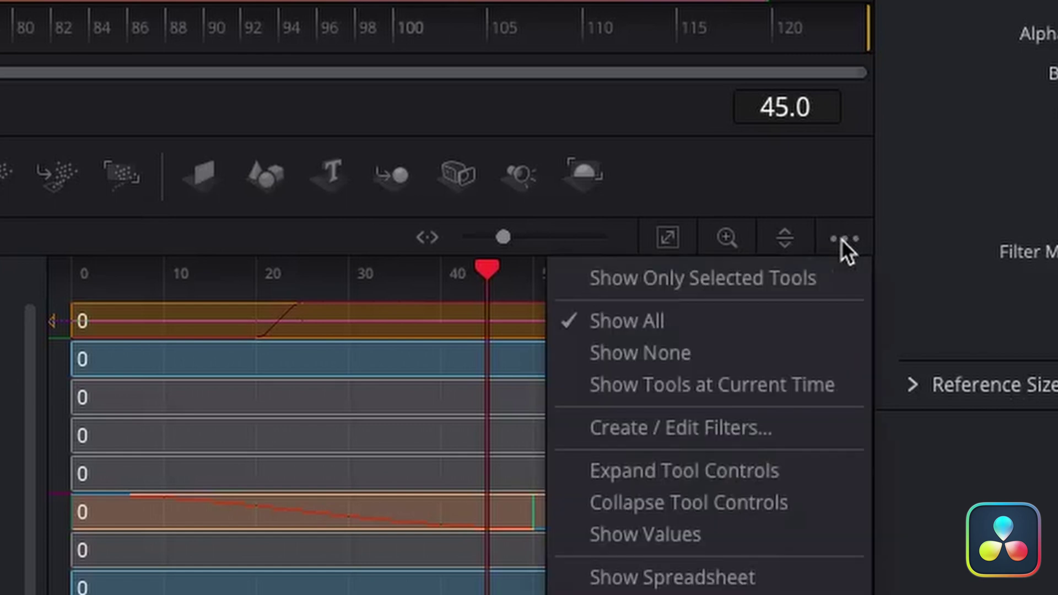
left_click(834, 280)
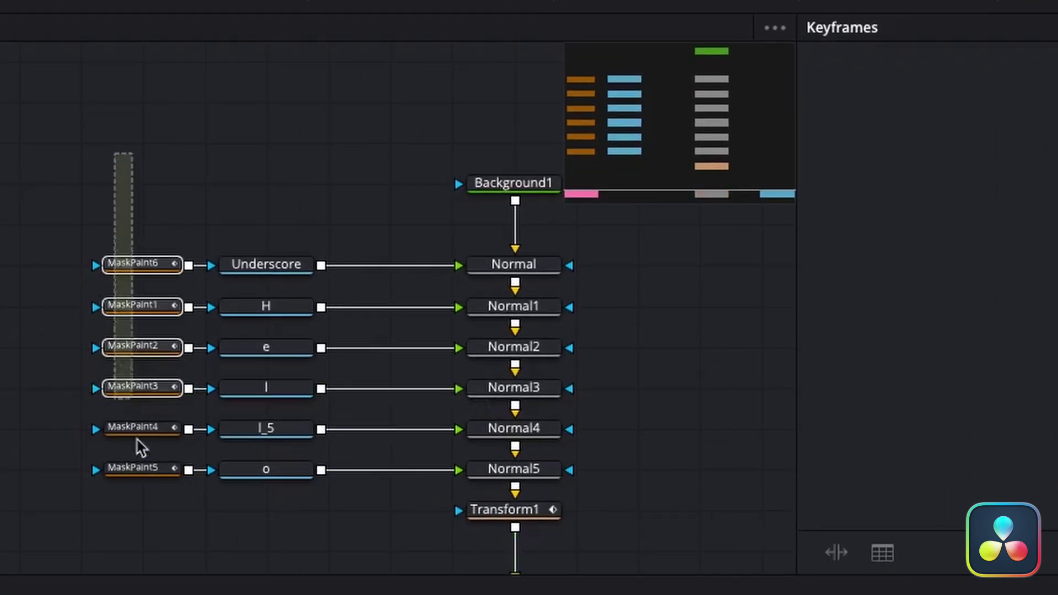
Shift MaskPaint2's Start/End keyframes two frames earlier and preview the H at frame 9
left_click_drag(142, 489, 142, 489)
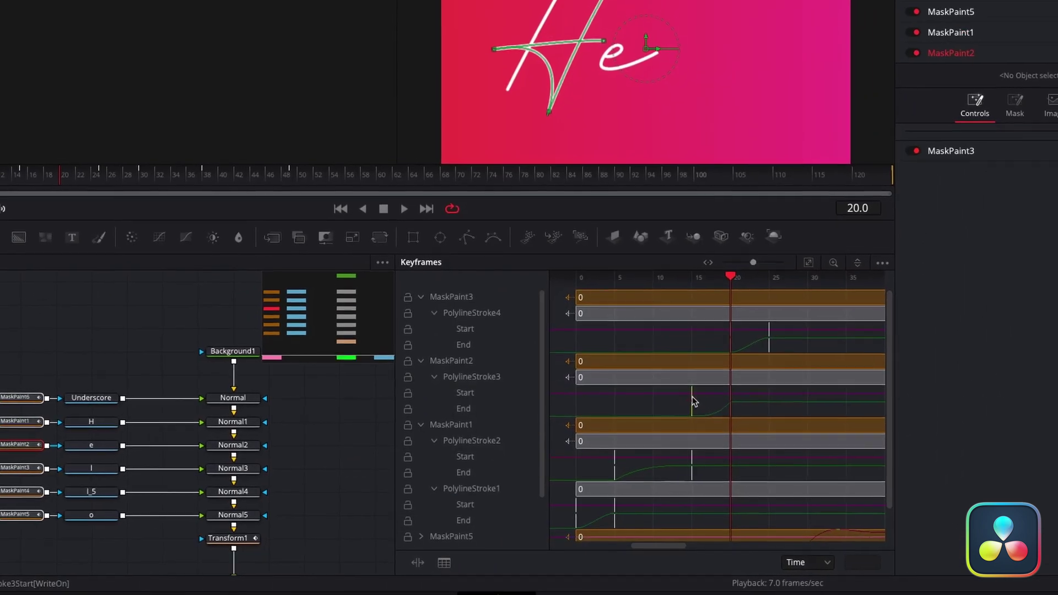
left_click_drag(704, 409, 674, 423)
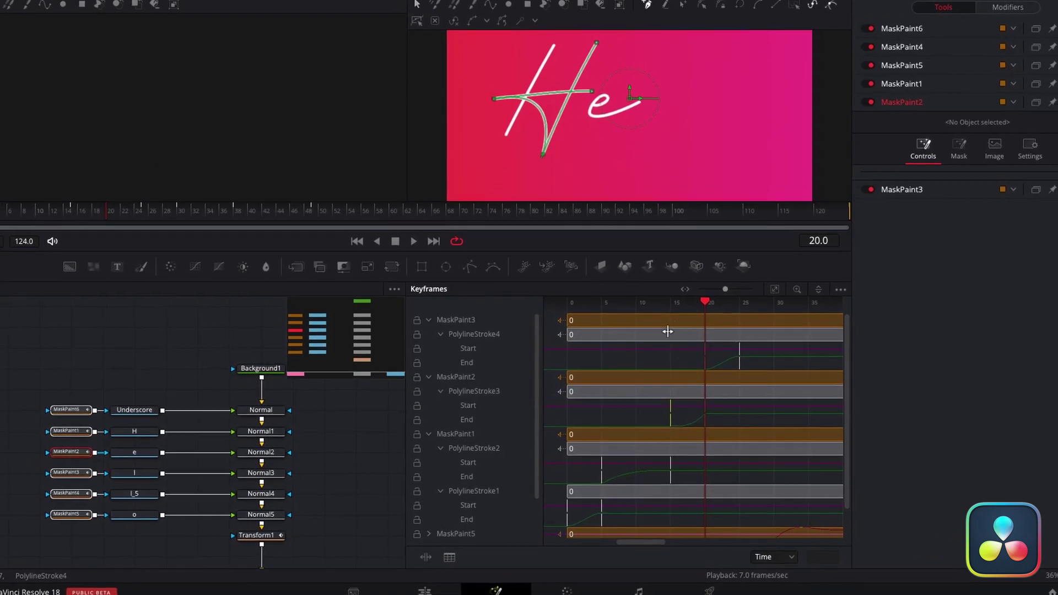
left_click_drag(710, 304, 615, 314)
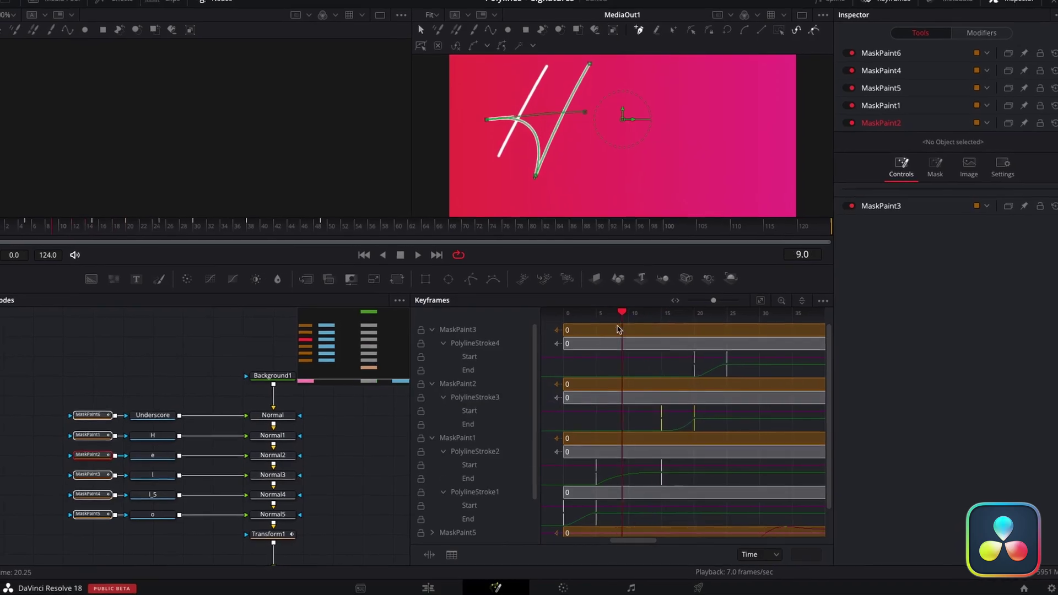